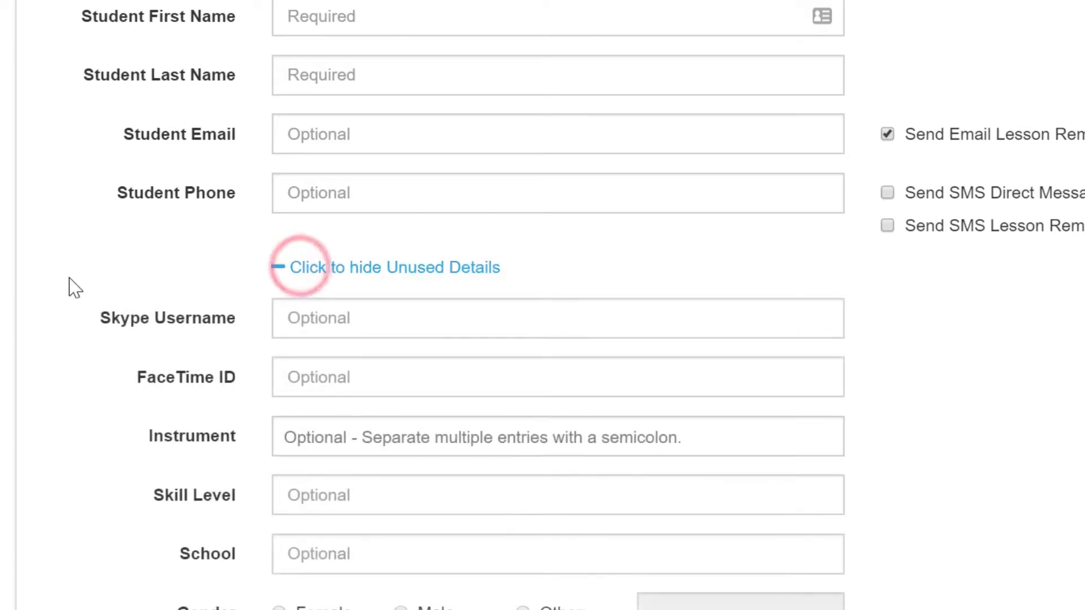
Review the optional details, lesson defaults, billing and status fields in the new student form, then return to the student list
{"action": "scroll", "coordinate": [73, 286], "scroll_direction": "down", "scroll_amount": 6}
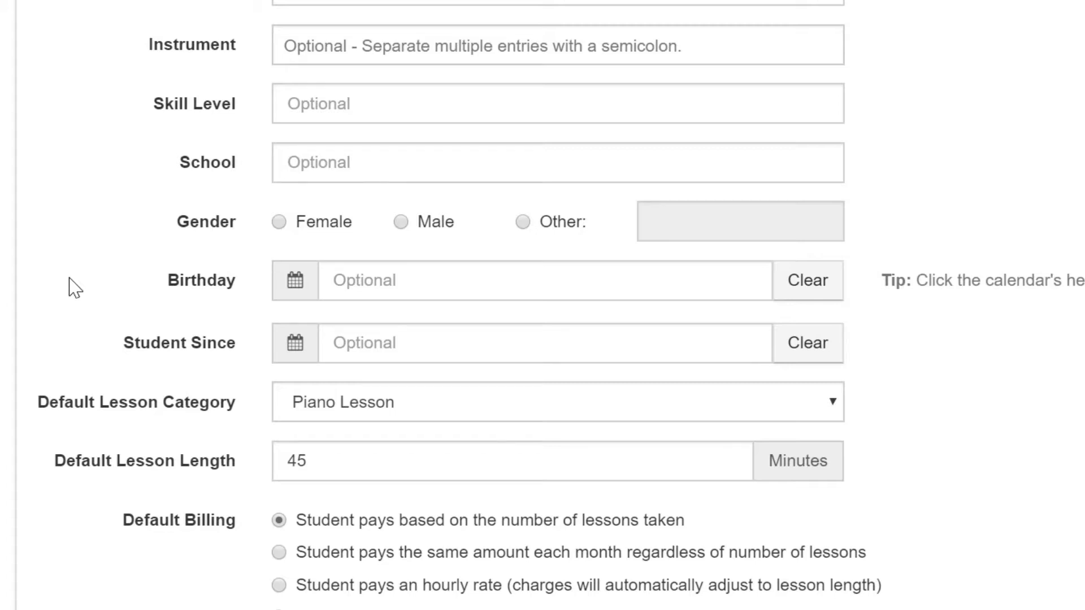
{"action": "scroll", "coordinate": [75, 289], "scroll_direction": "down", "scroll_amount": 3}
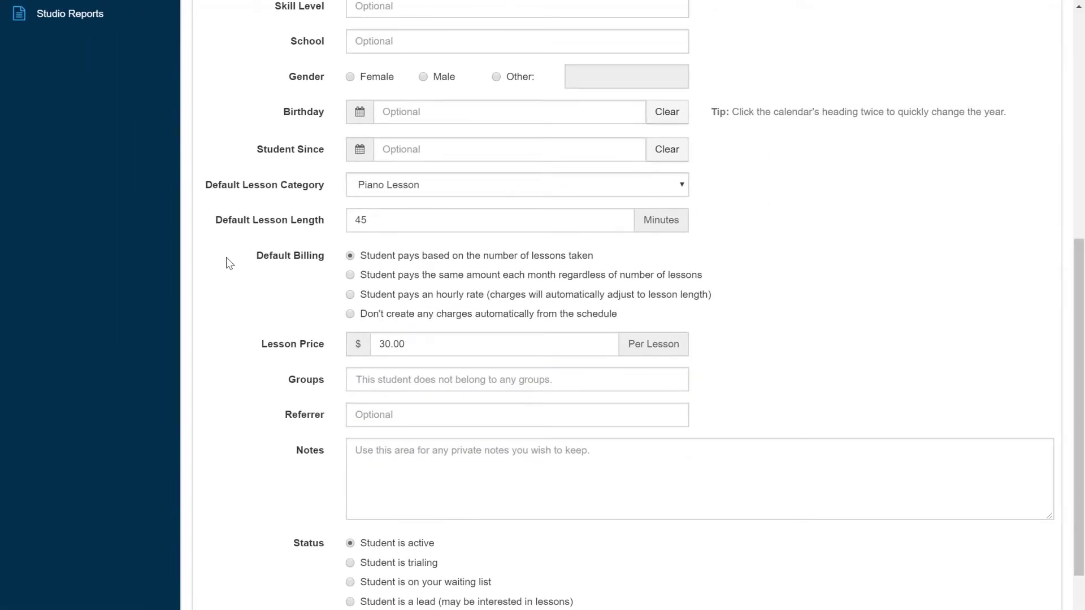
{"action": "scroll", "coordinate": [226, 257], "scroll_direction": "up", "scroll_amount": 8}
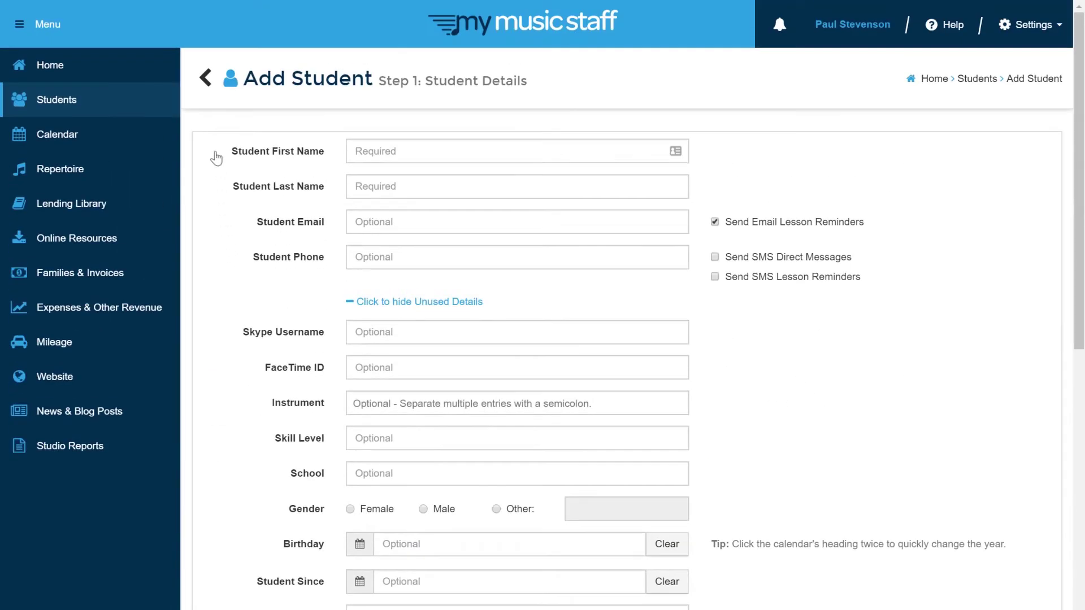
{"action": "left_click", "coordinate": [207, 78]}
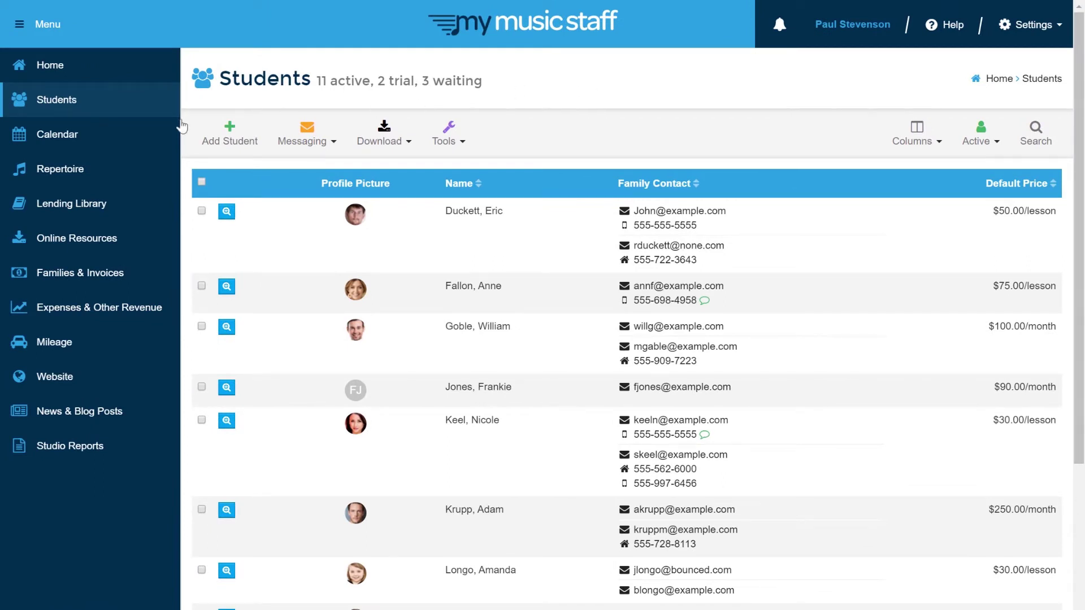
Schedule an indefinitely repeating weekly default lesson in the calendar from April 2, 2020 at 5:00 PM for the first active student
{"action": "left_click", "coordinate": [99, 128]}
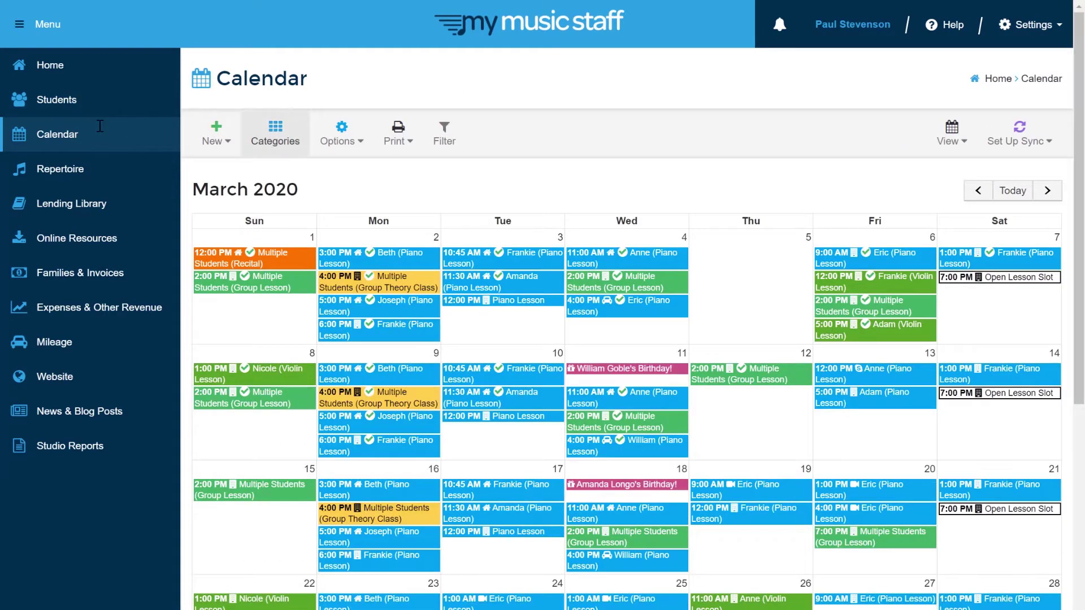
{"action": "left_click", "coordinate": [1050, 194]}
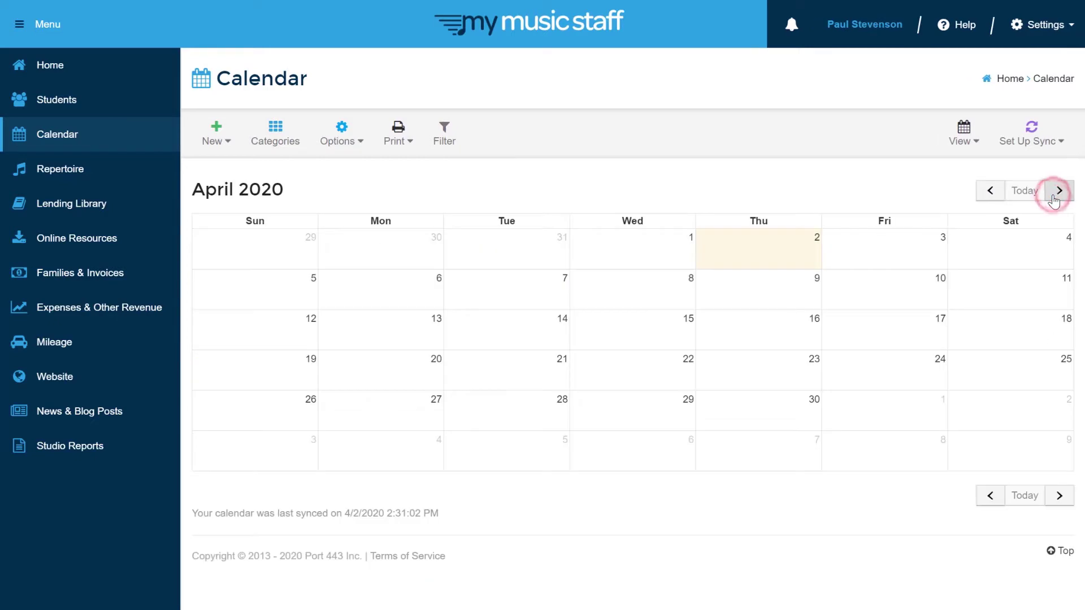
{"action": "left_click", "coordinate": [761, 327]}
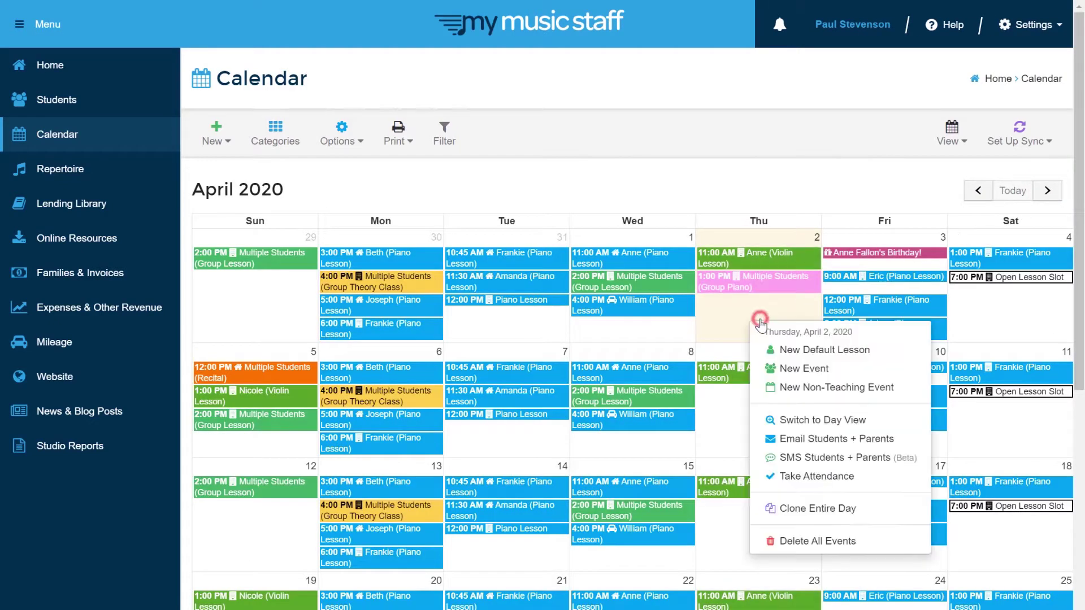
{"action": "left_click", "coordinate": [827, 347]}
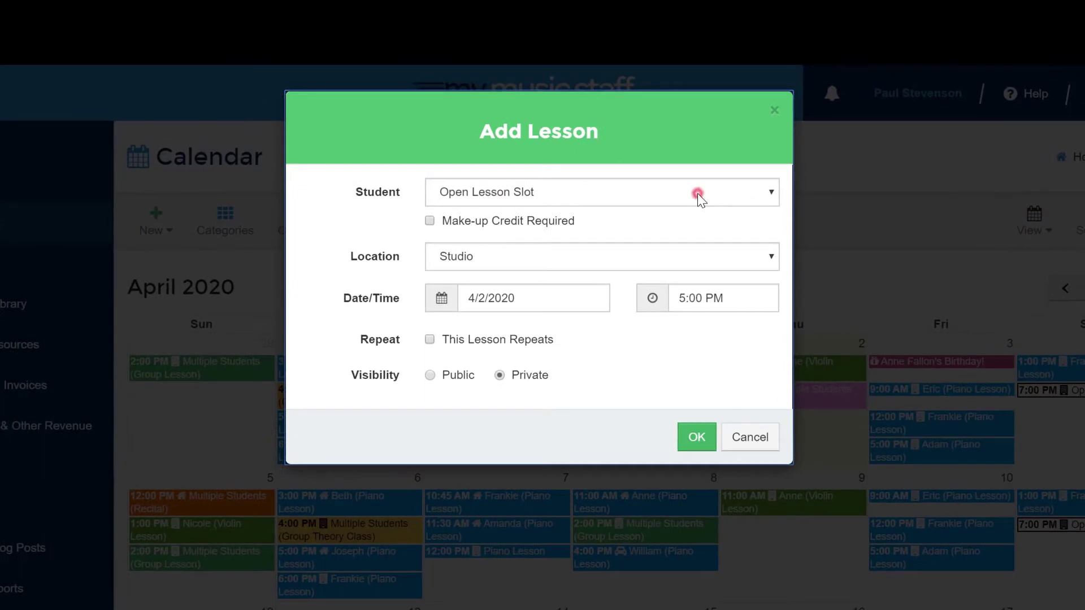
{"action": "left_click", "coordinate": [672, 110]}
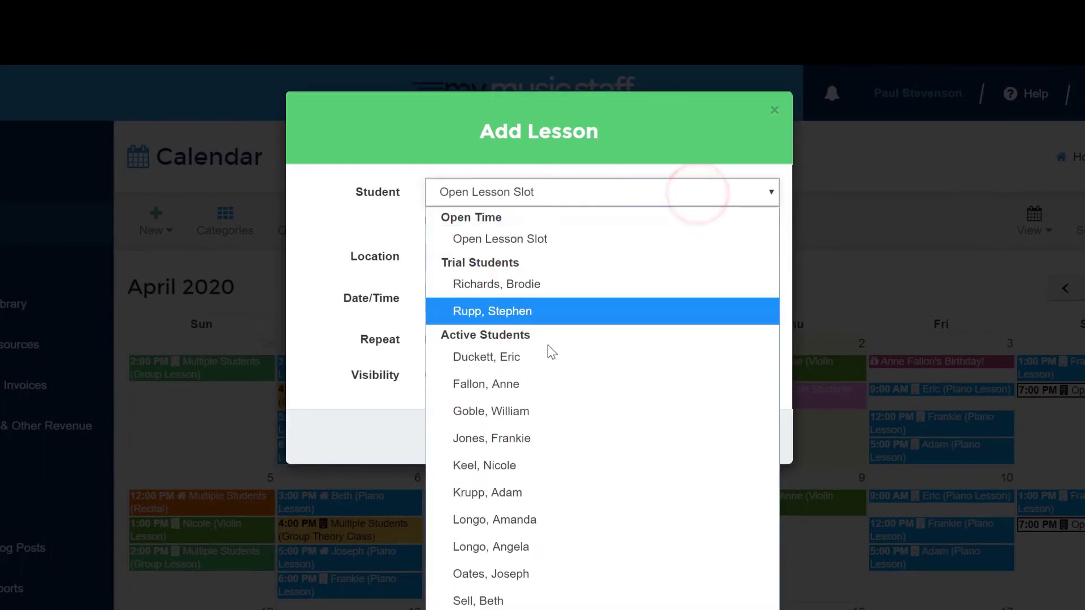
{"action": "left_click", "coordinate": [534, 359]}
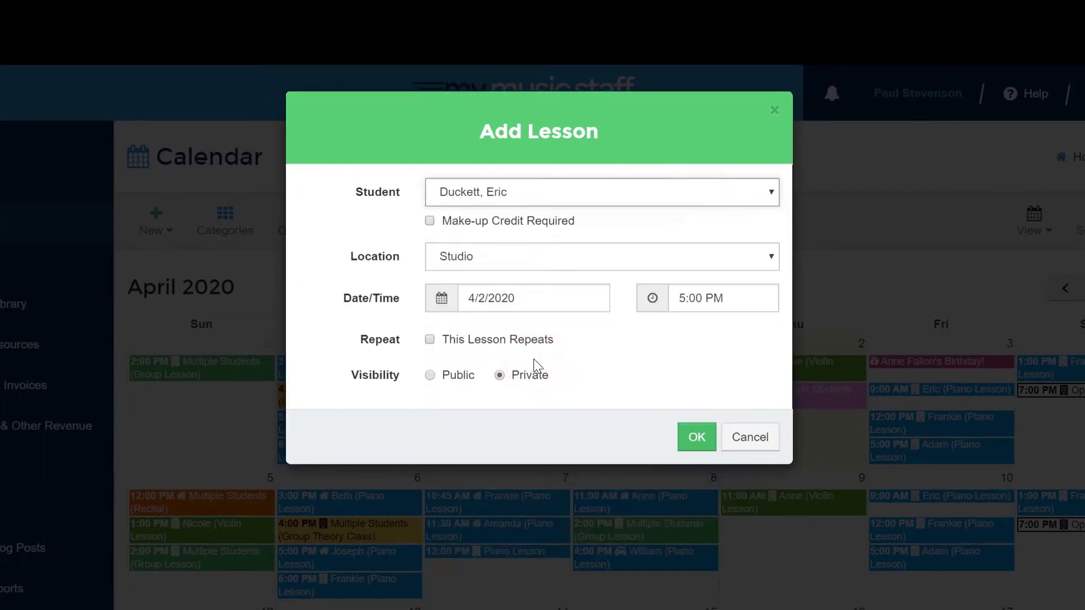
{"action": "left_click", "coordinate": [530, 340]}
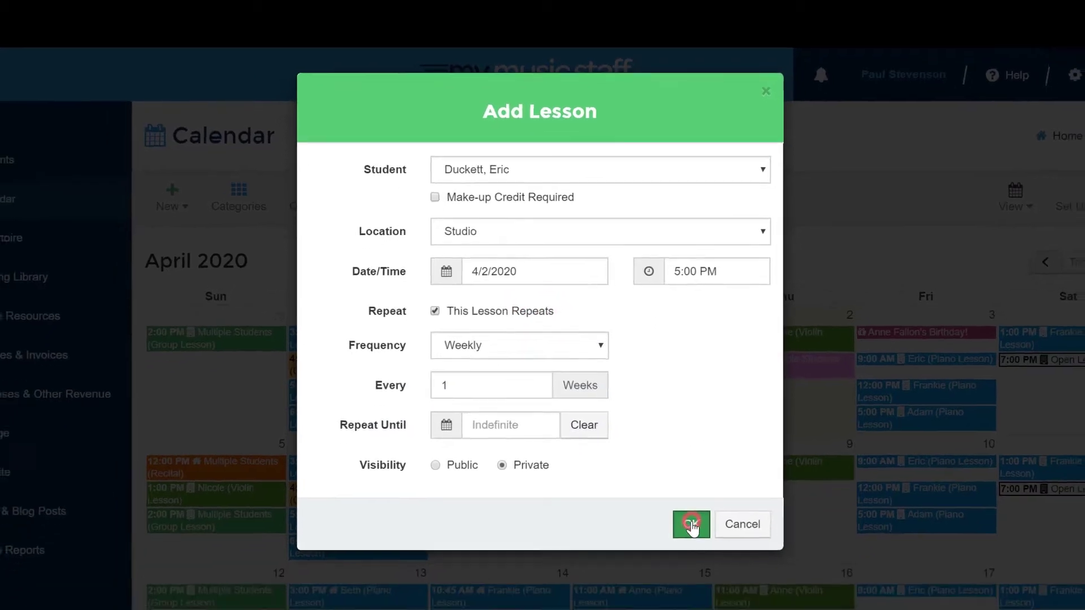
{"action": "left_click", "coordinate": [697, 561]}
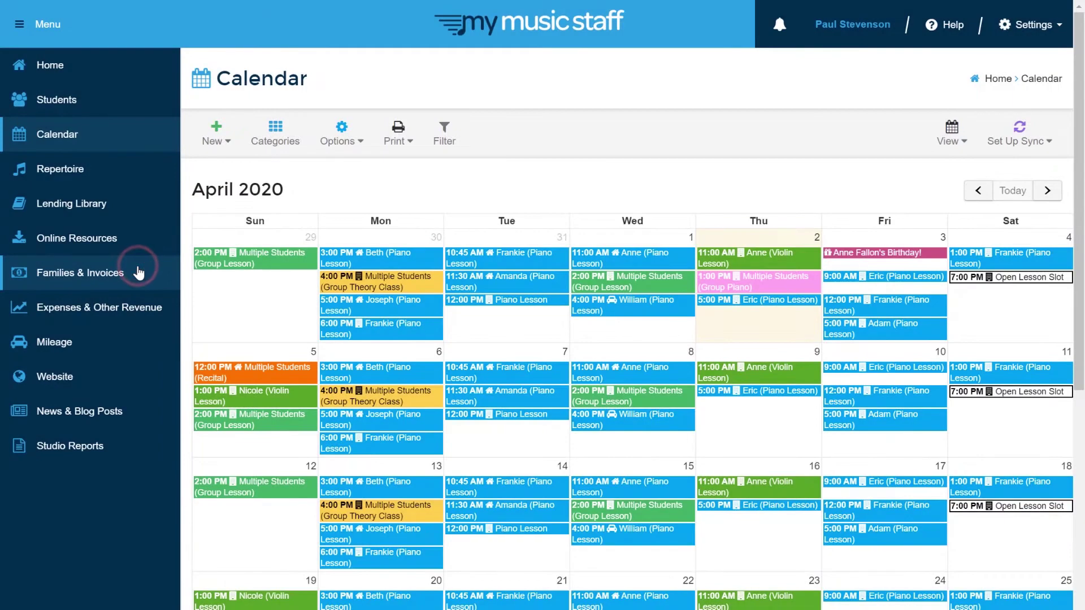
Open the first family's account under Families & Invoices and view the options for adding a transaction without saving one
{"action": "left_click", "coordinate": [138, 272]}
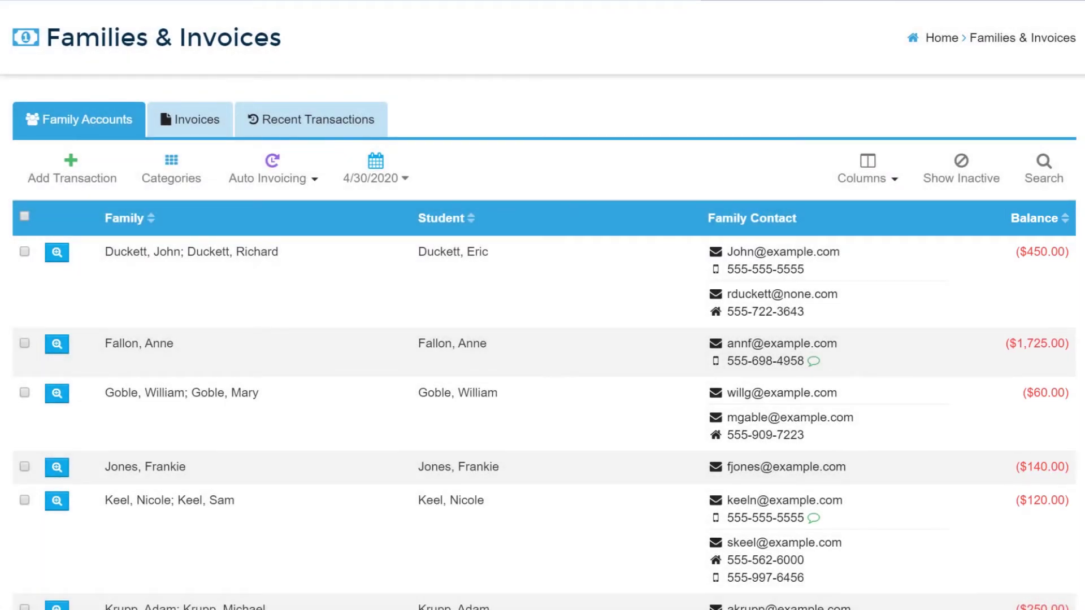
{"action": "left_click", "coordinate": [57, 253]}
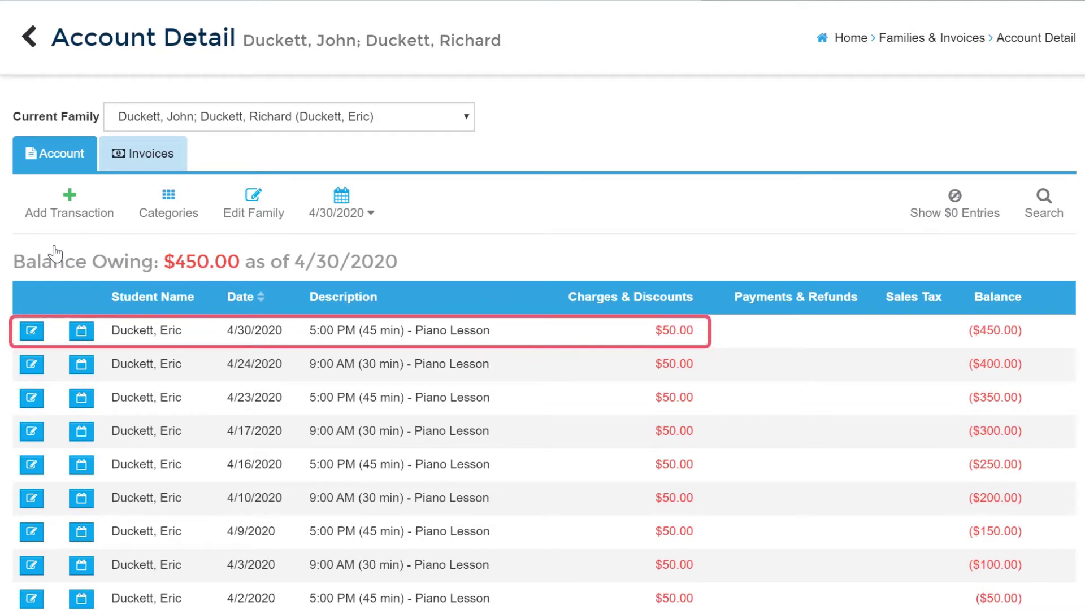
{"action": "left_click", "coordinate": [106, 205]}
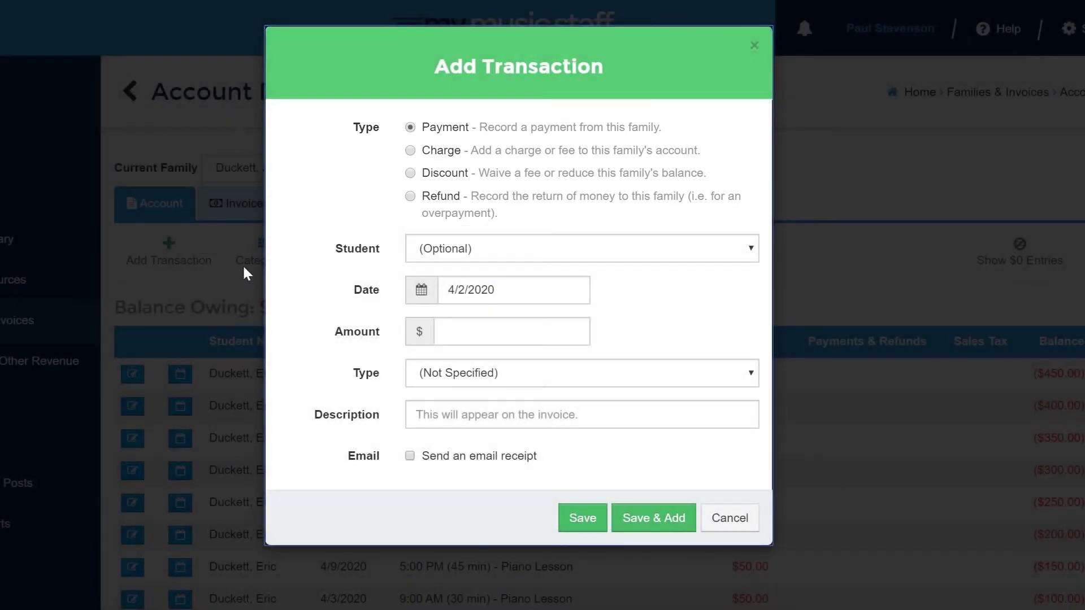
{"action": "left_click", "coordinate": [729, 518]}
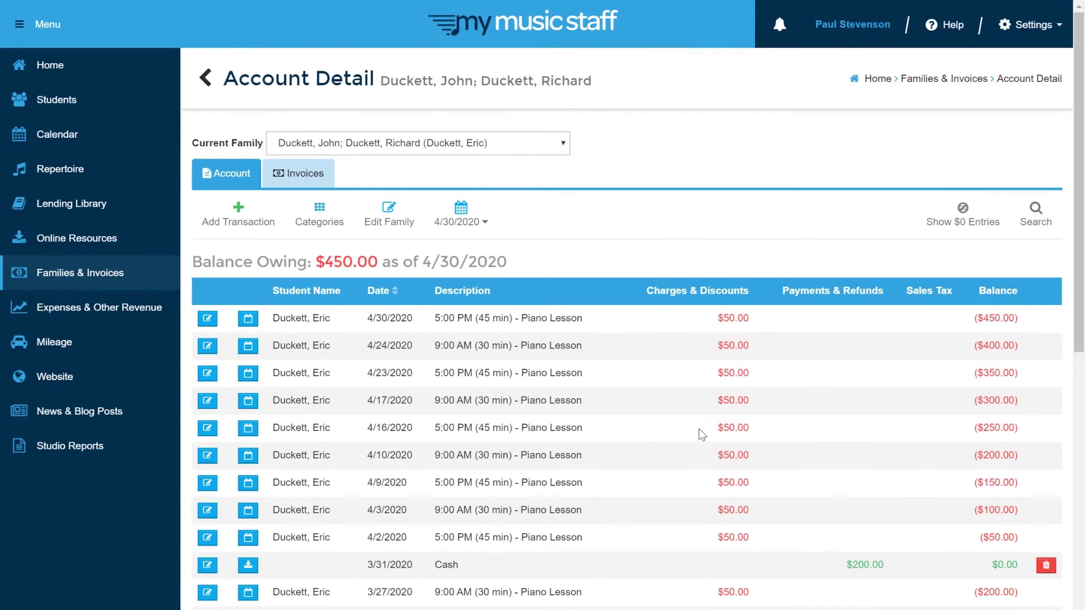
Create a normal-format invoice for this family covering 4/1/2020 to 4/30/2020, dated 4/2/2020, and view it
{"action": "left_click", "coordinate": [311, 170]}
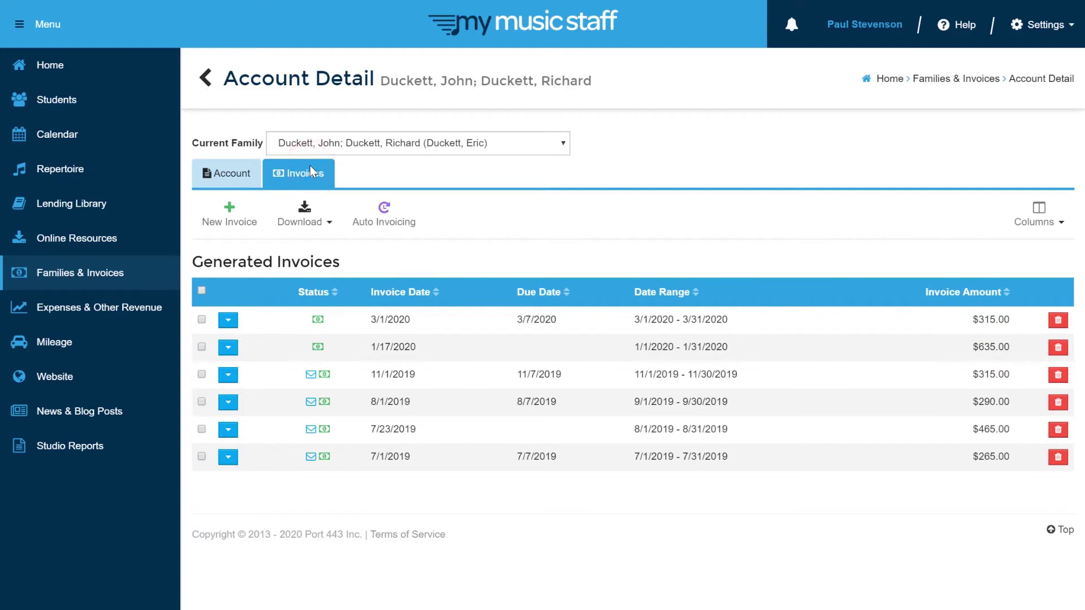
{"action": "left_click", "coordinate": [252, 214]}
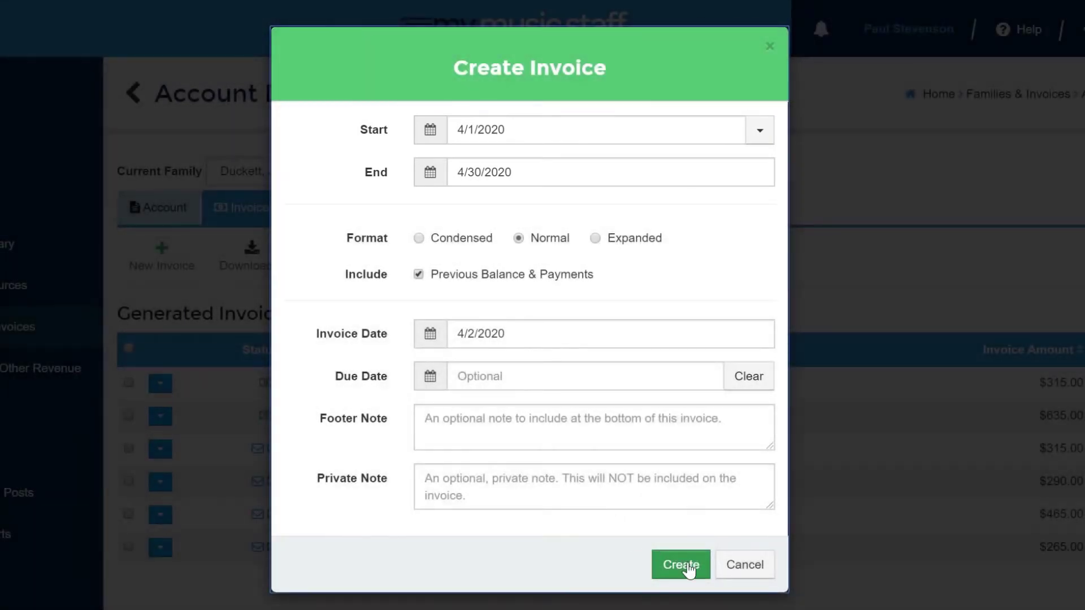
{"action": "left_click", "coordinate": [688, 566]}
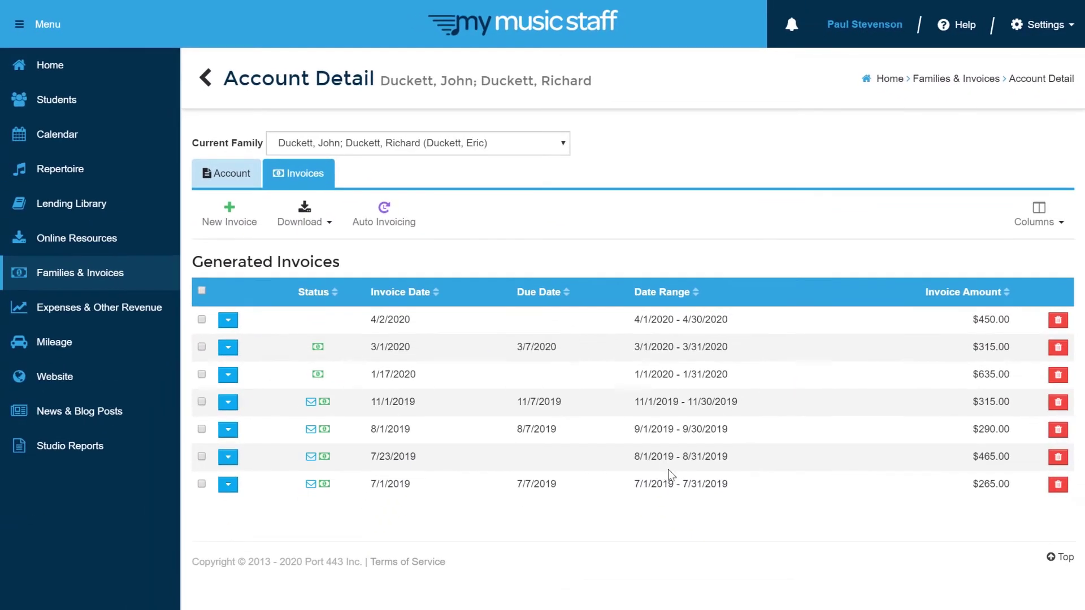
{"action": "left_click", "coordinate": [233, 323]}
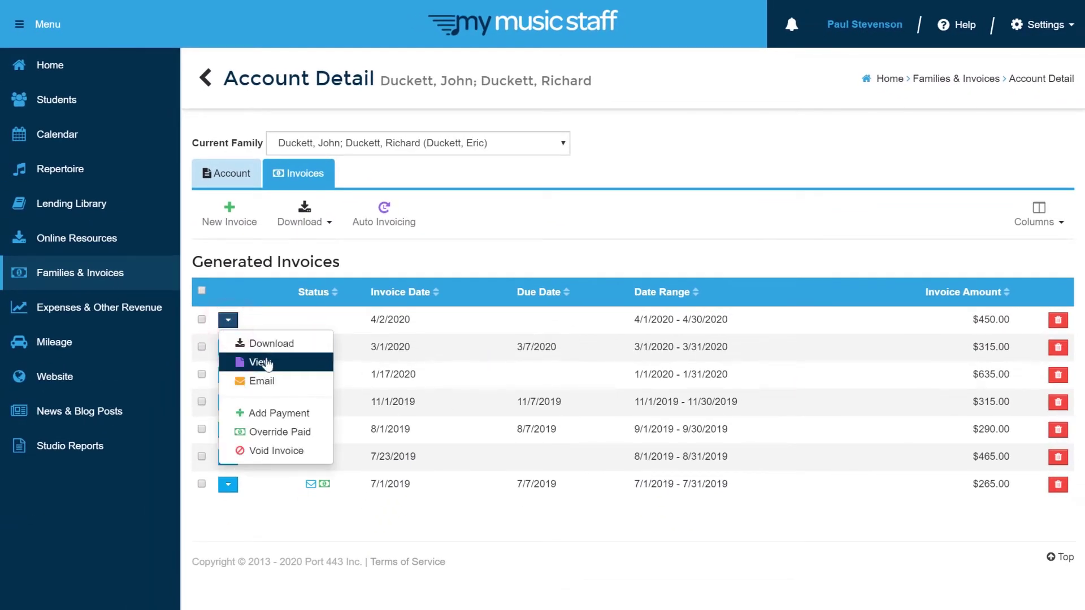
{"action": "left_click", "coordinate": [269, 363]}
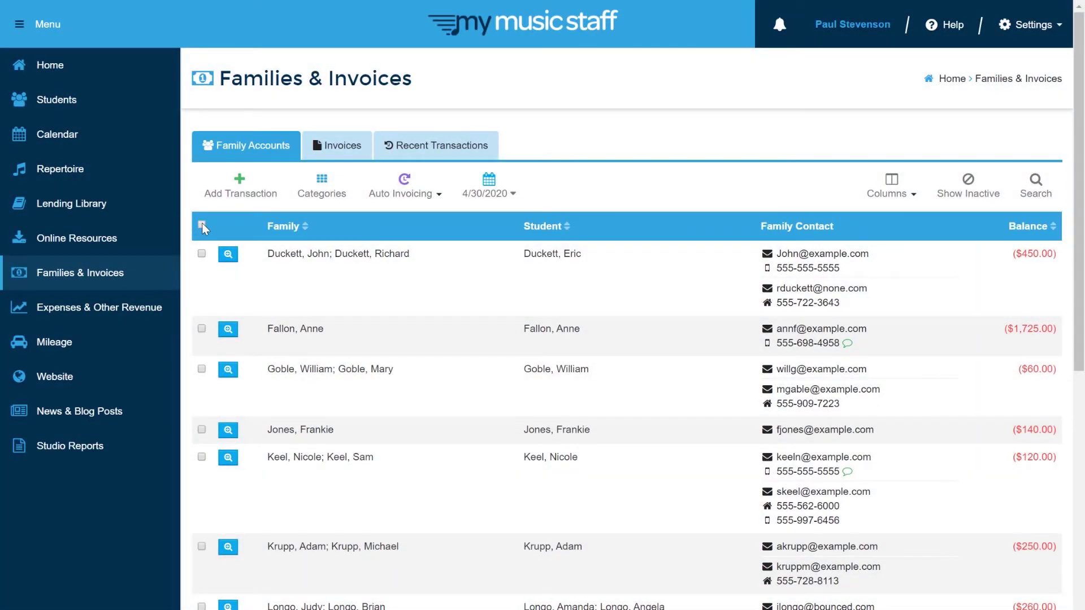
Review the automatic invoicing setup for all listed families without saving it
{"action": "left_click", "coordinate": [203, 226]}
{"action": "left_click", "coordinate": [427, 185]}
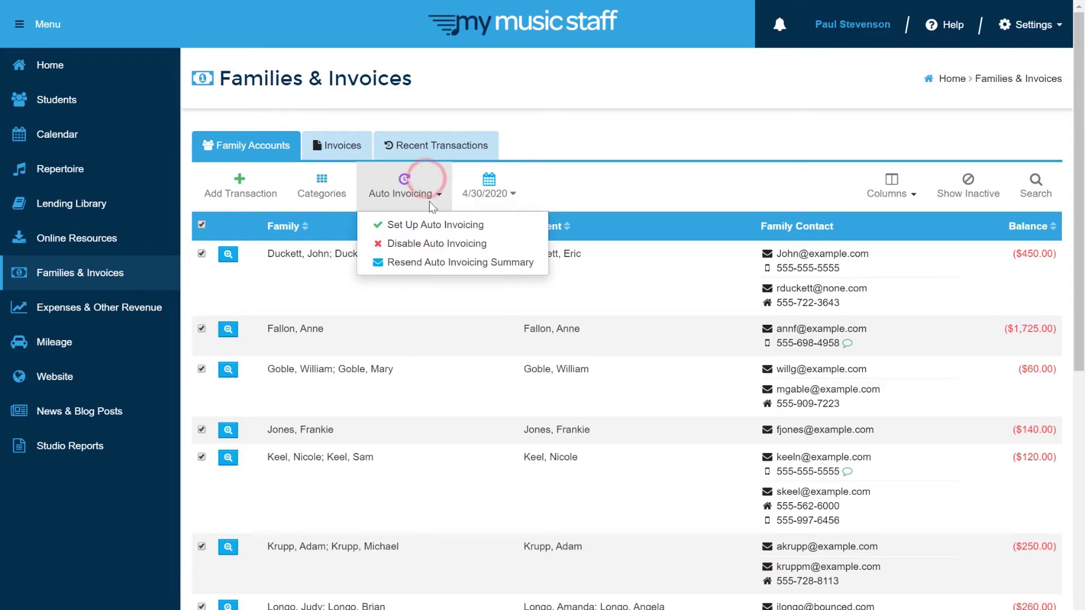
{"action": "left_click", "coordinate": [433, 223]}
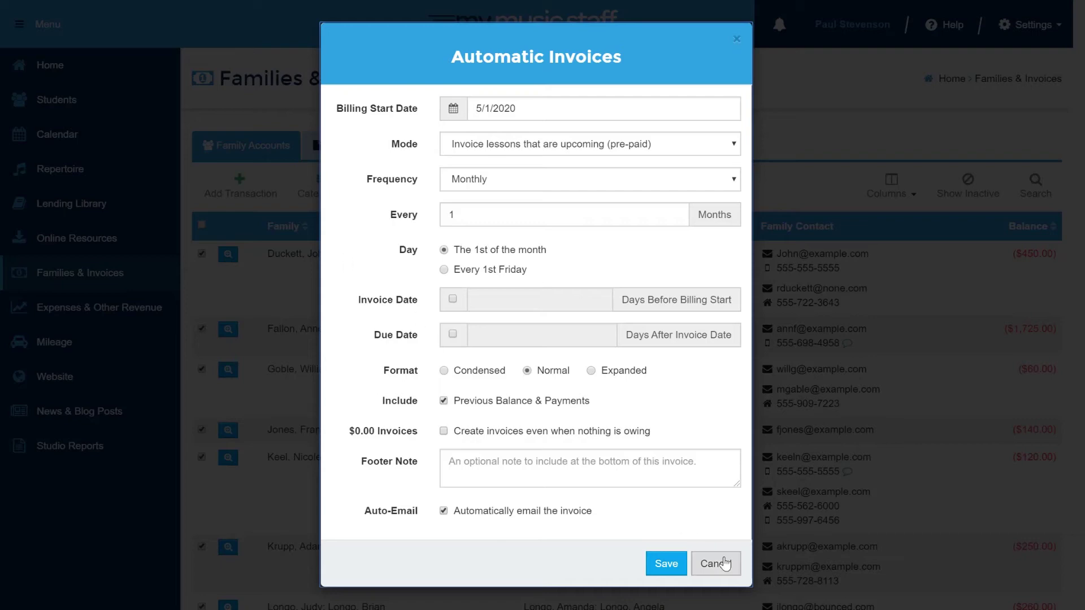
{"action": "left_click", "coordinate": [719, 563]}
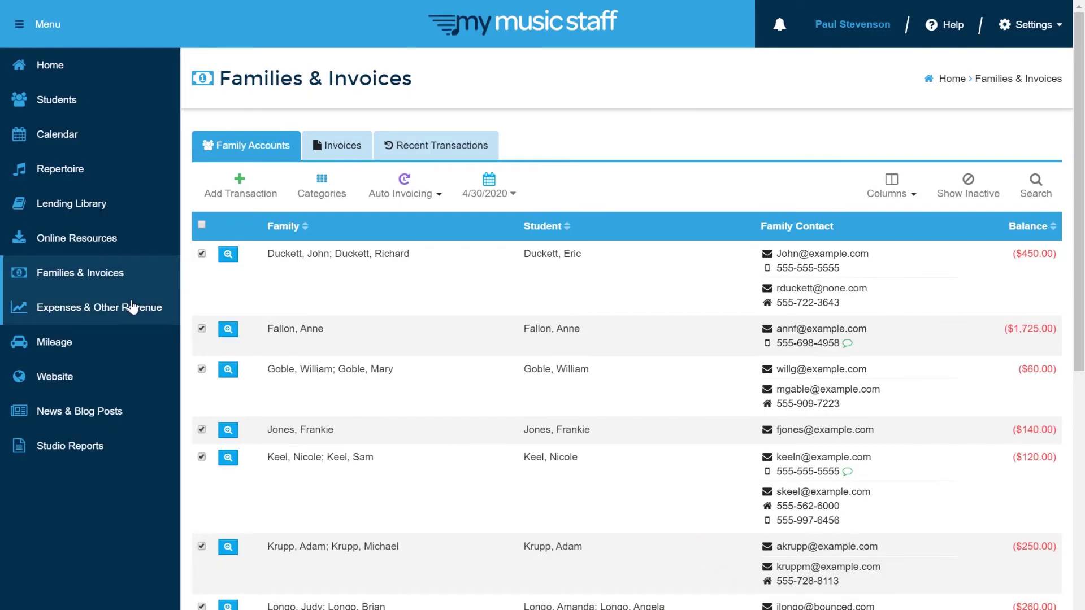
Look at the Expenses & Other Revenue page and its entry options, and view the Revenue & Expense report created 4/2/2020
{"action": "left_click", "coordinate": [131, 307]}
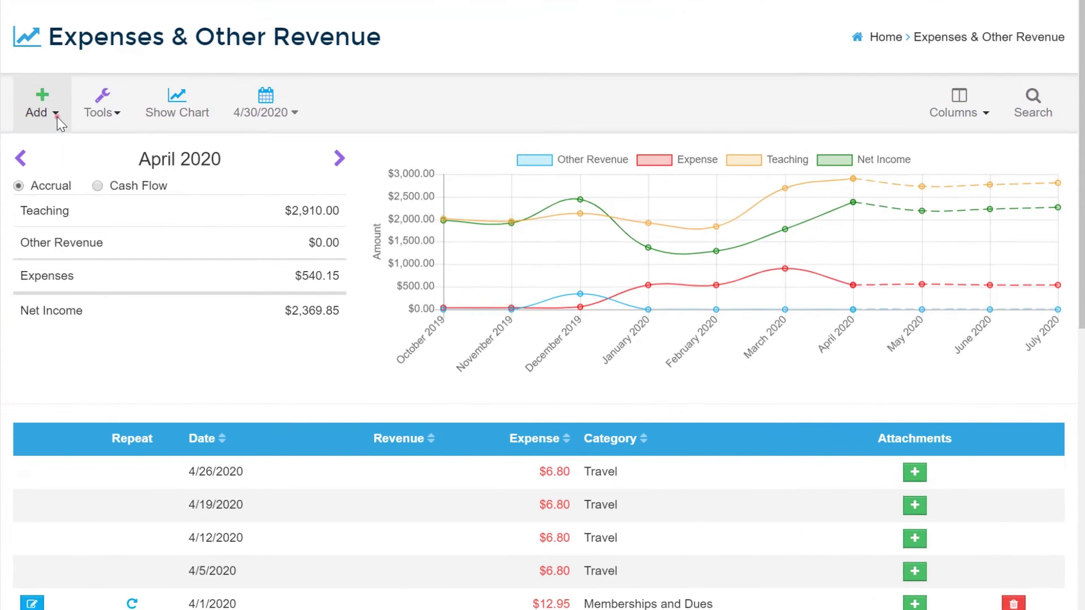
{"action": "left_click", "coordinate": [227, 143]}
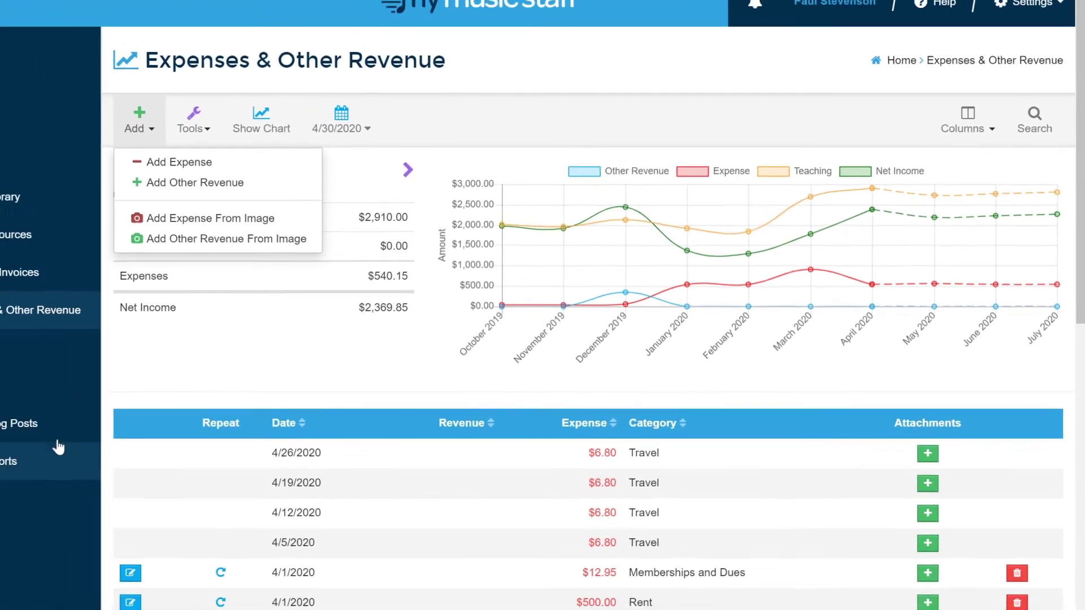
{"action": "left_click", "coordinate": [137, 442]}
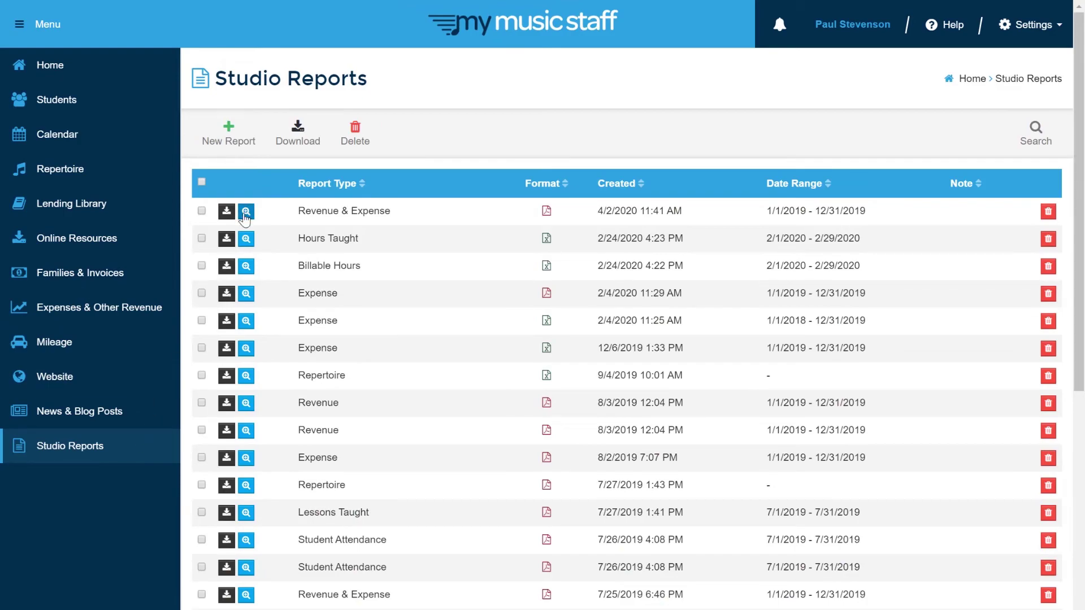
{"action": "left_click", "coordinate": [245, 212]}
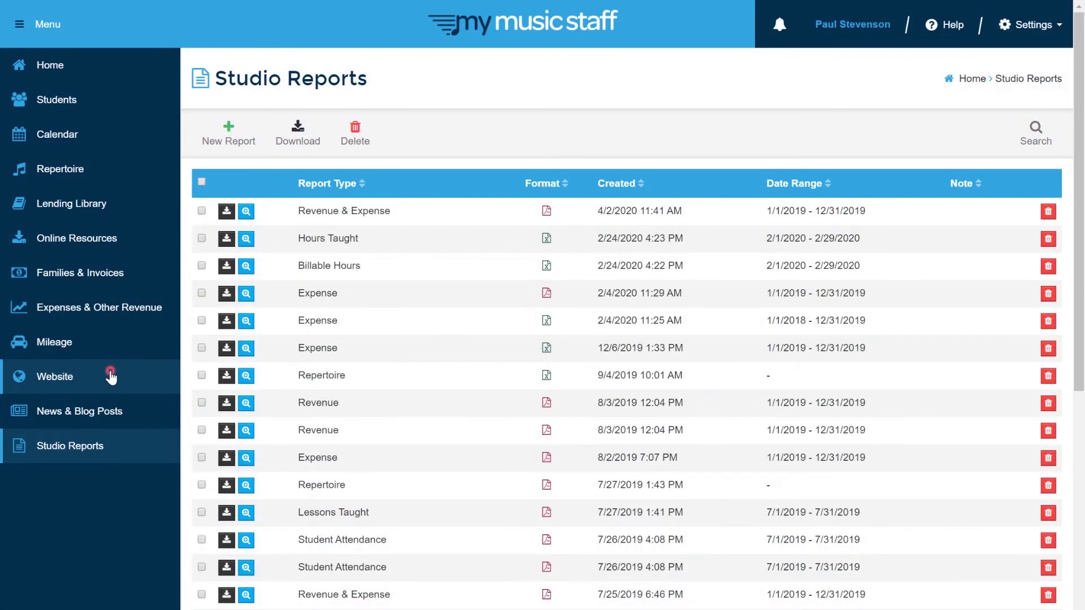
Look through the studio website's template choices and its list of pages
{"action": "left_click", "coordinate": [111, 376]}
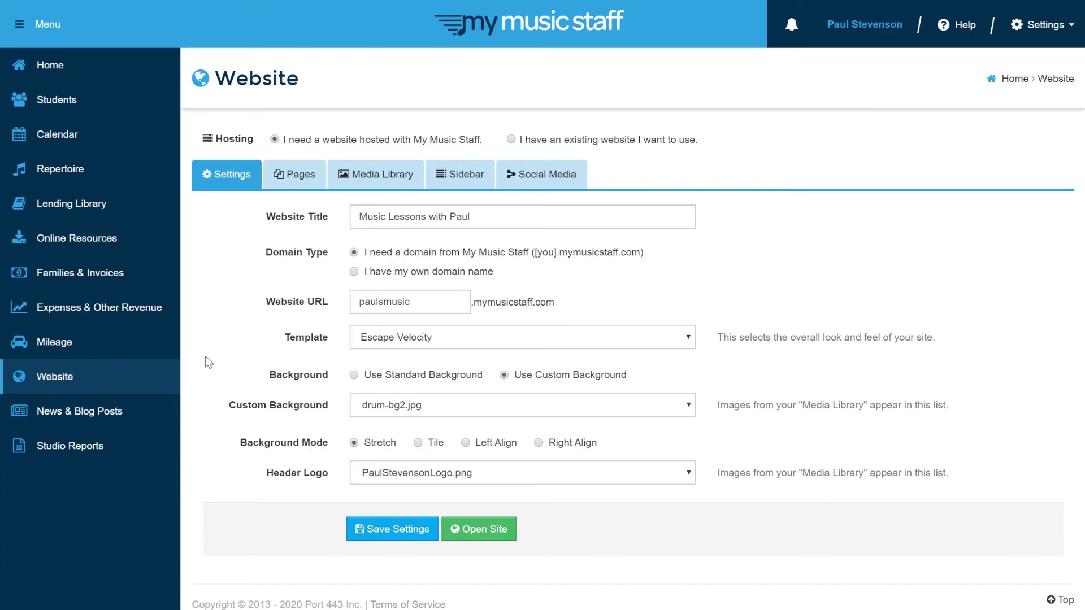
{"action": "left_click", "coordinate": [656, 339]}
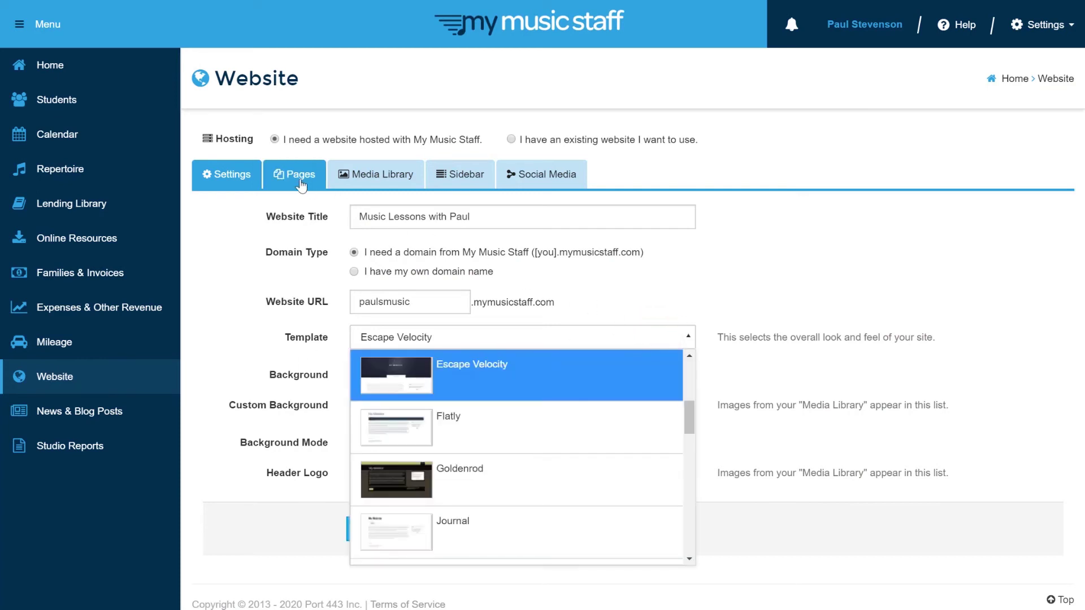
{"action": "left_click", "coordinate": [299, 178]}
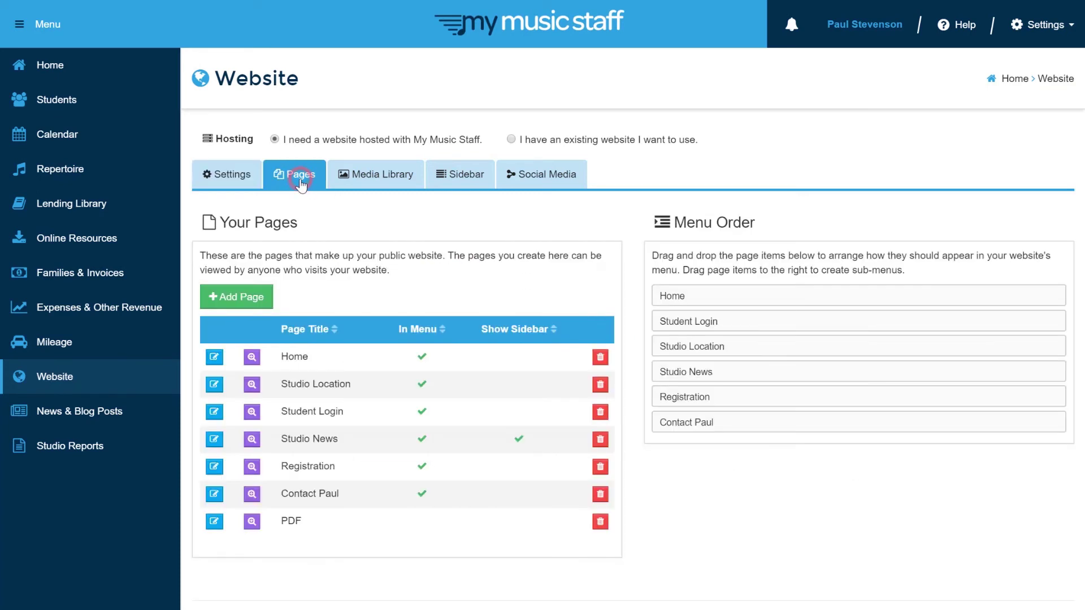
Open the website's Home page for editing and look through the content of the published page
{"action": "left_click", "coordinate": [214, 358]}
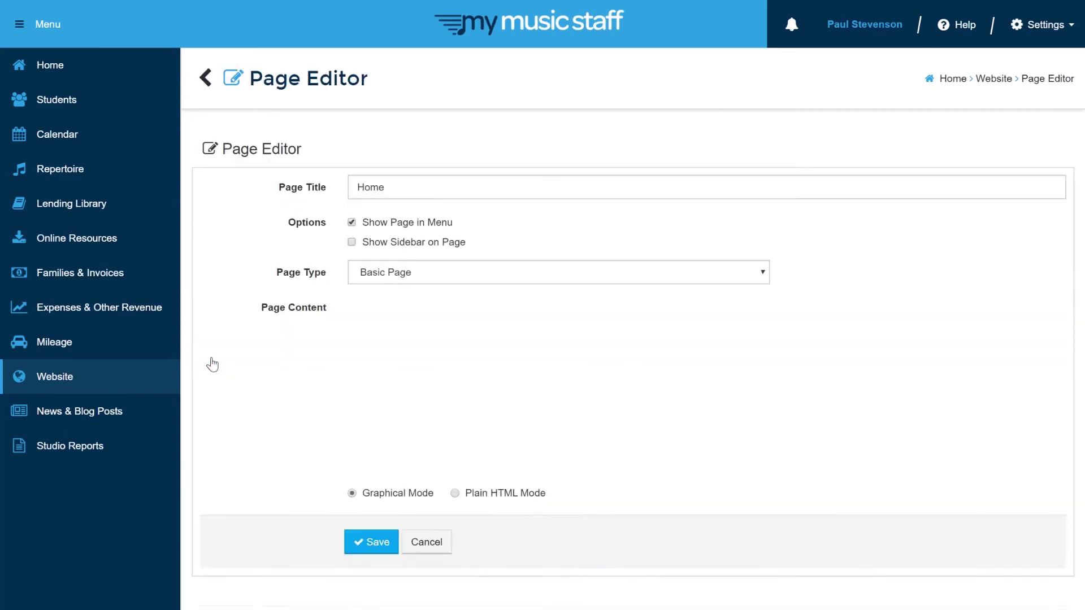
{"action": "scroll", "coordinate": [273, 396], "scroll_direction": "down", "scroll_amount": 5}
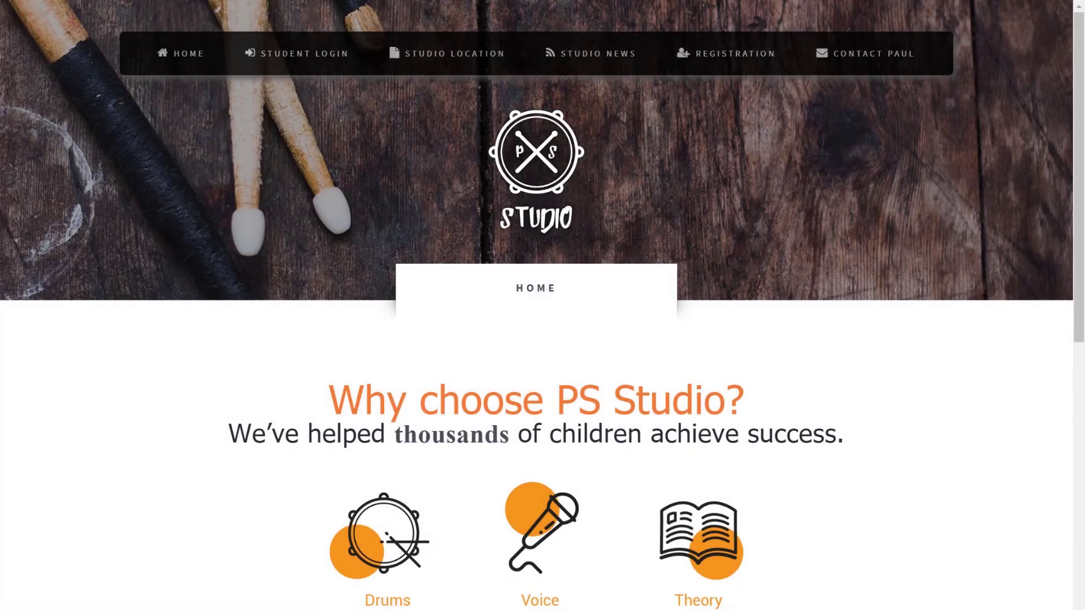
{"action": "scroll", "coordinate": [543, 305], "scroll_direction": "down", "scroll_amount": 2}
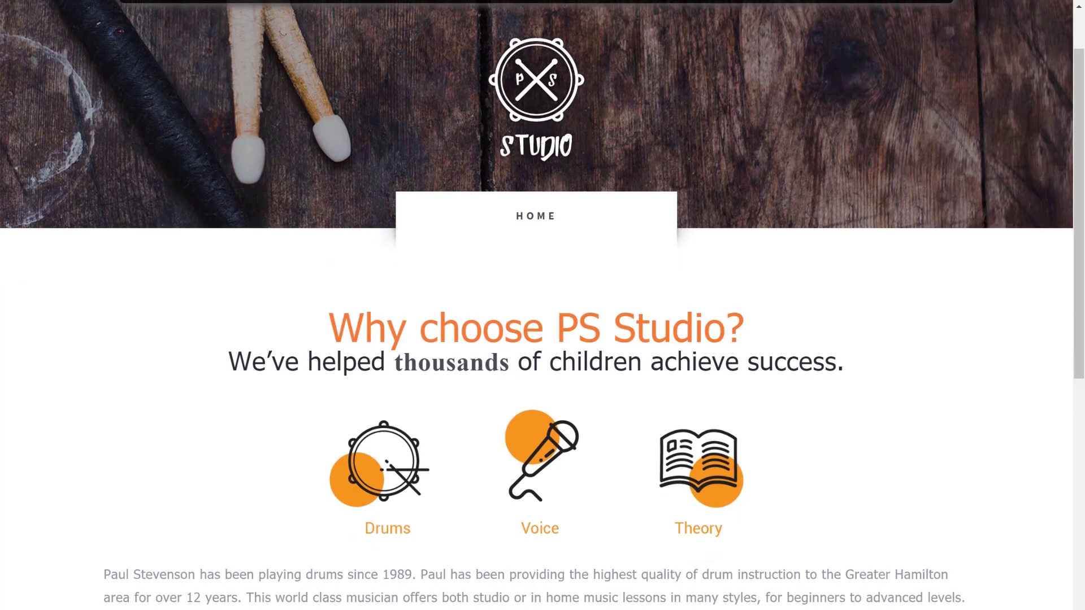
{"action": "scroll", "coordinate": [542, 305], "scroll_direction": "down", "scroll_amount": 3}
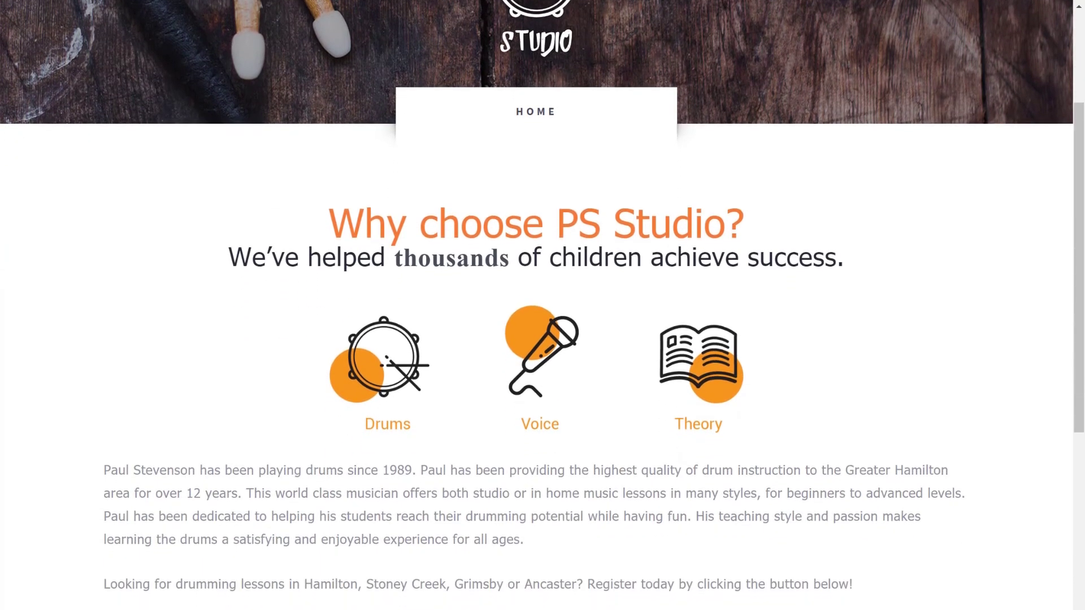
{"action": "scroll", "coordinate": [543, 305], "scroll_direction": "down", "scroll_amount": 1}
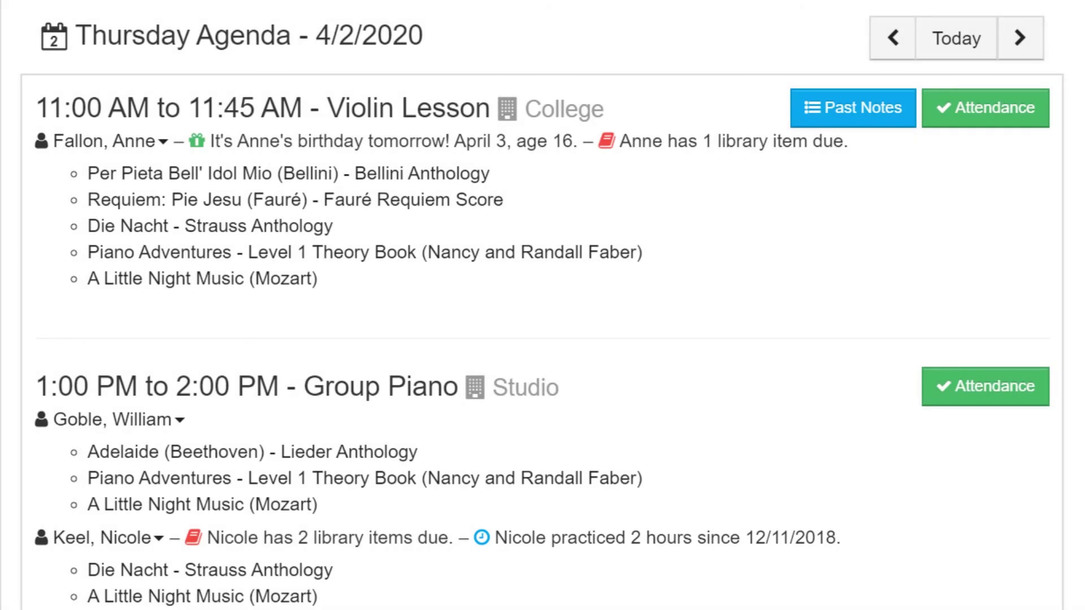
View the 11:00 AM violin lesson's past notes, and look through the student, parent and private notes in its attendance record
{"action": "left_click", "coordinate": [845, 114]}
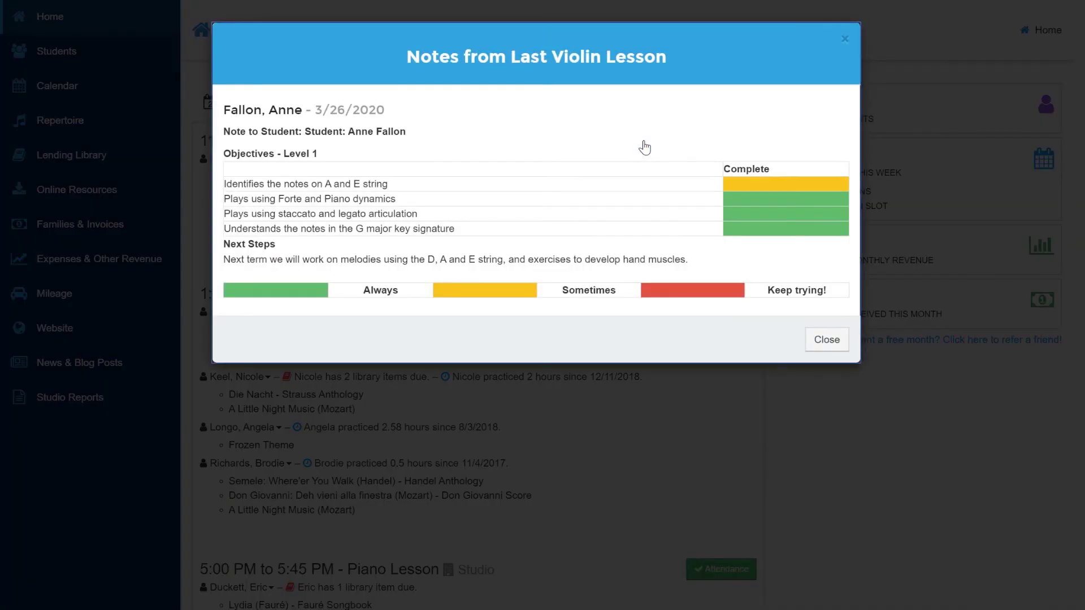
{"action": "left_click", "coordinate": [825, 343]}
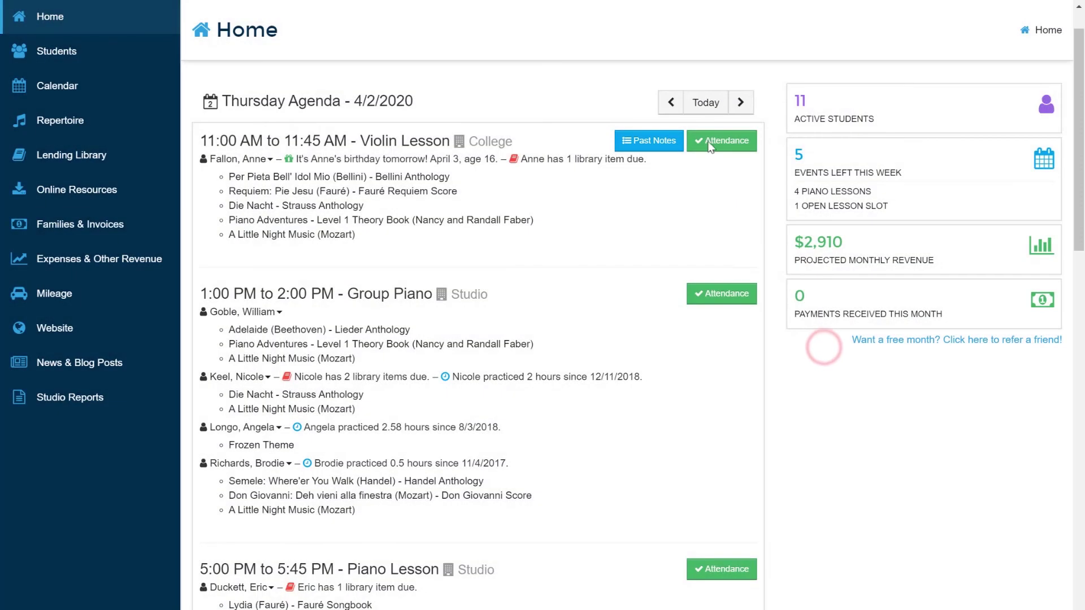
{"action": "left_click", "coordinate": [710, 146]}
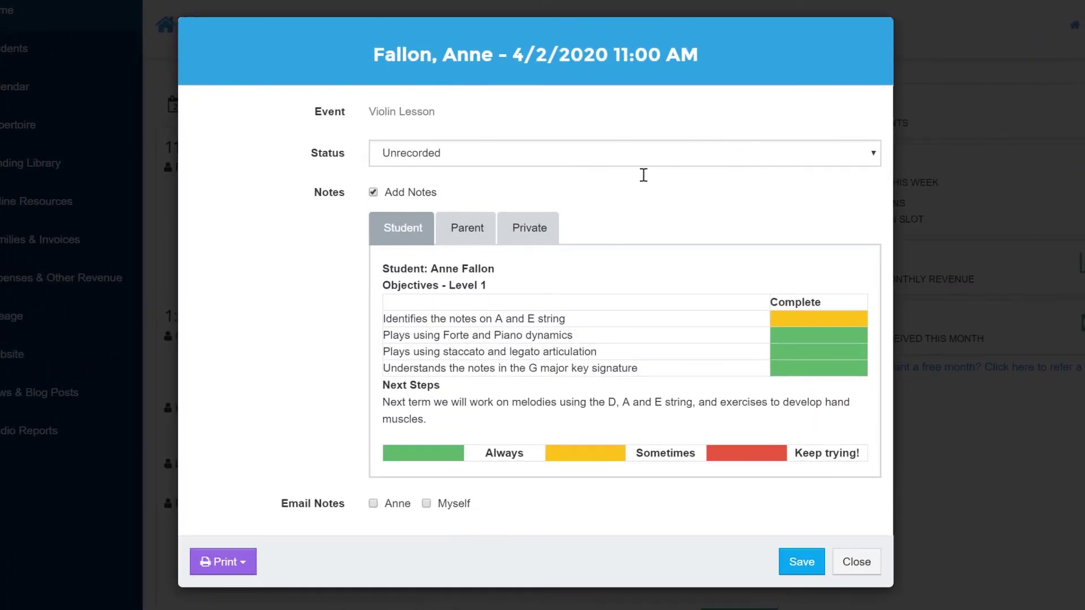
{"action": "left_click", "coordinate": [471, 219]}
{"action": "left_click", "coordinate": [517, 232]}
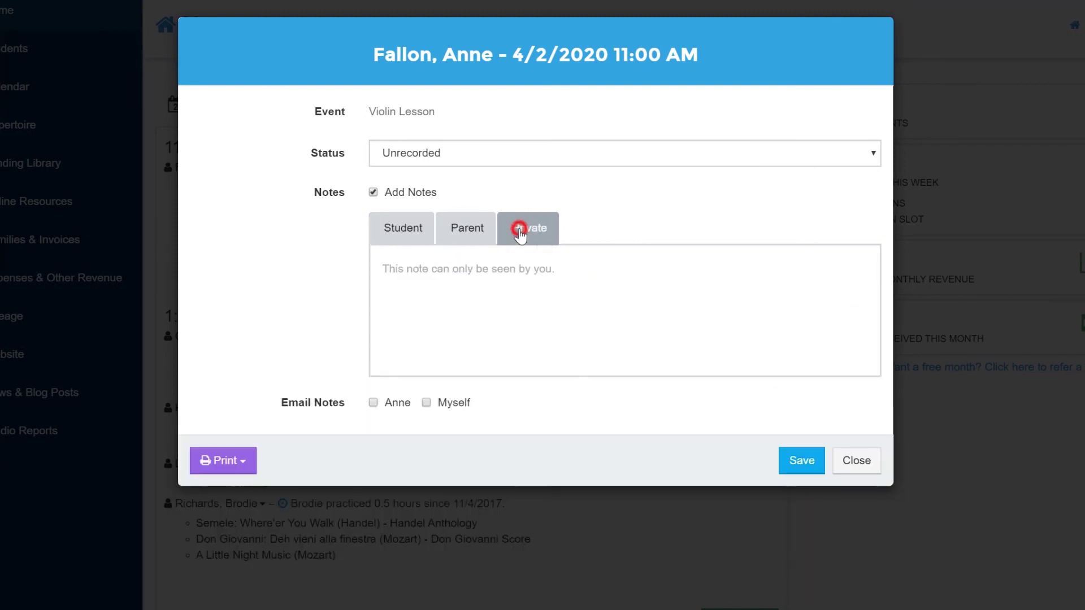
{"action": "left_click", "coordinate": [410, 227]}
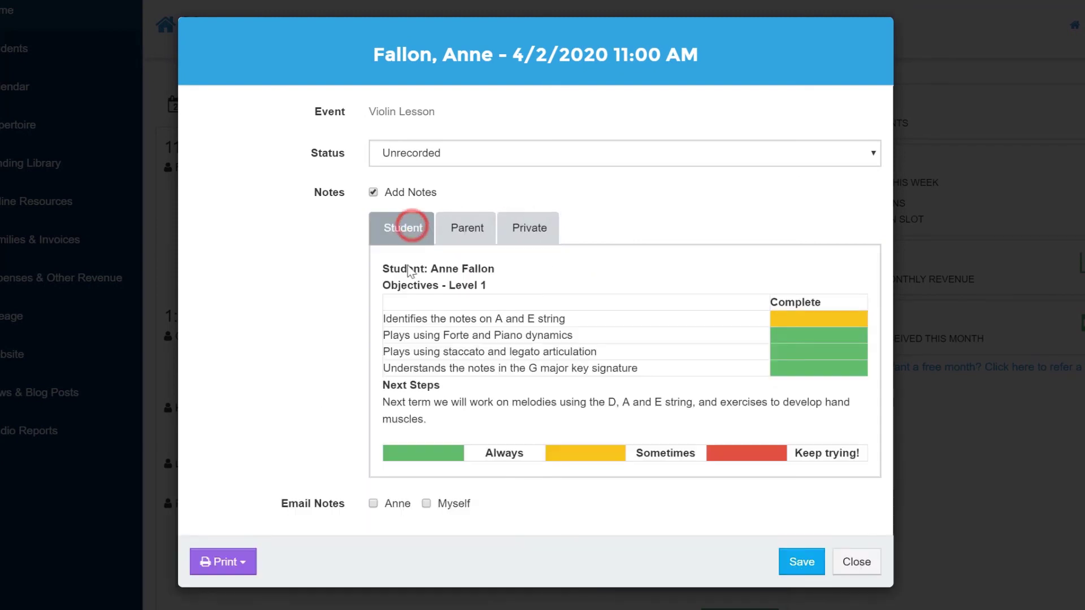
Set the violin lesson's notes to be emailed to both the student and Myself, and save the attendance record
{"action": "left_click", "coordinate": [376, 504]}
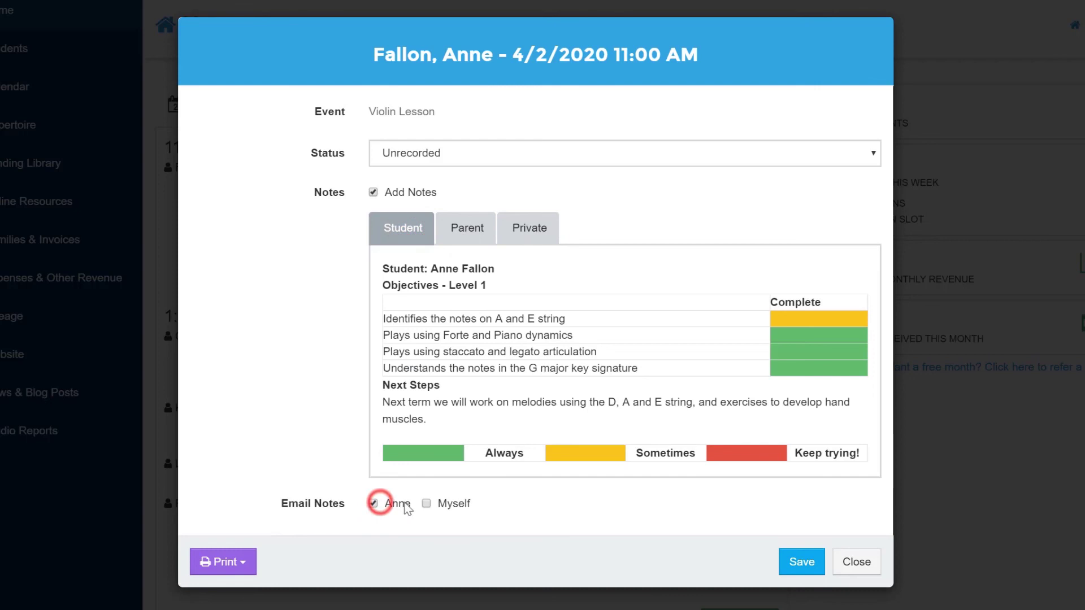
{"action": "left_click", "coordinate": [444, 503]}
{"action": "left_click", "coordinate": [797, 563]}
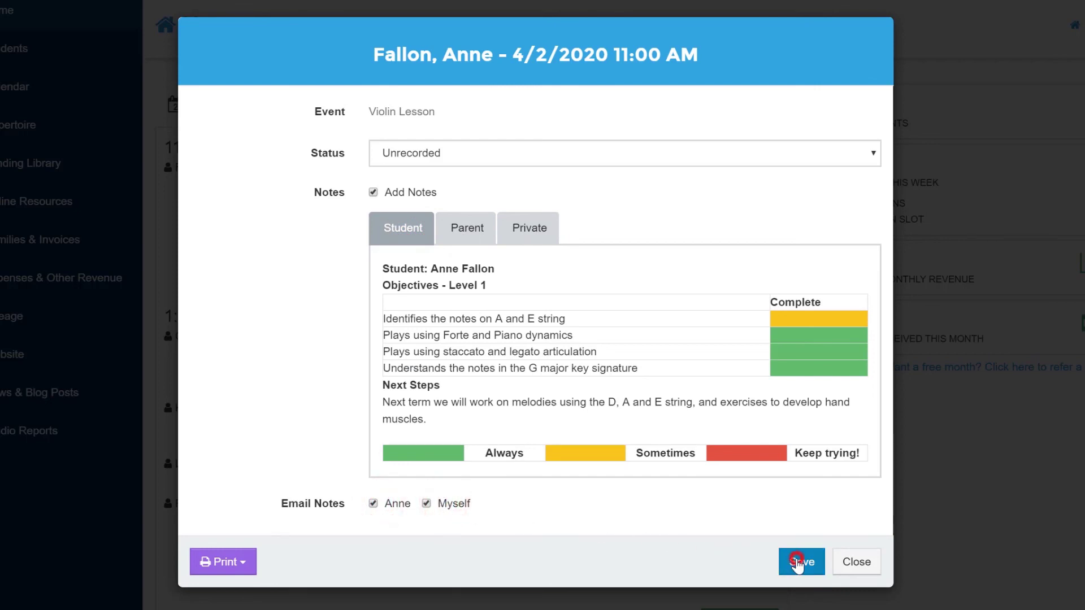